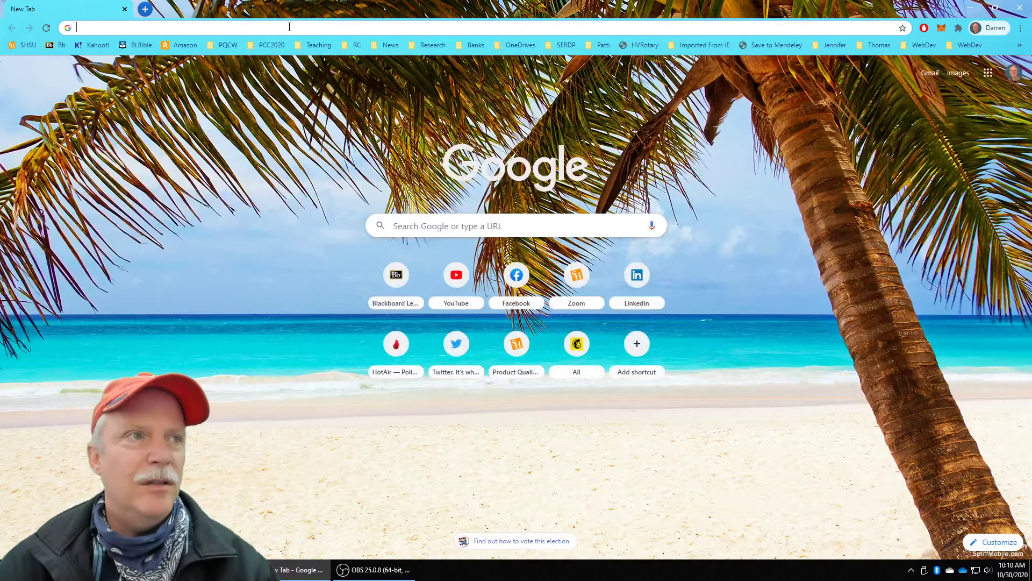
Search Chrome for 'imagej' and go to imagej.nih.gov/ij/download.html.
{"action": "left_click", "coordinate": [288, 27]}
{"action": "type", "text": "image"}
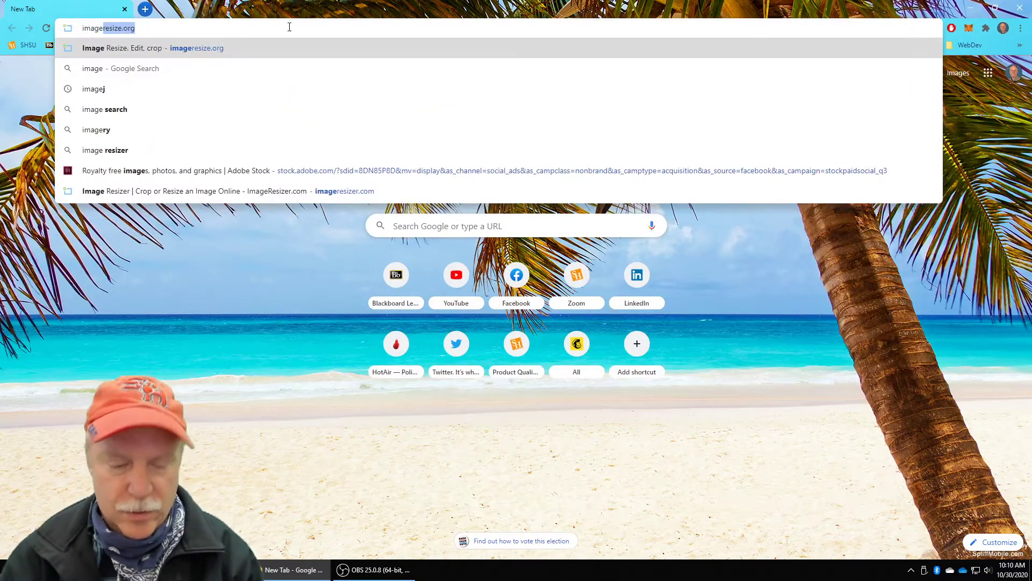
{"action": "type", "text": "j"}
{"action": "key", "text": "Return"}
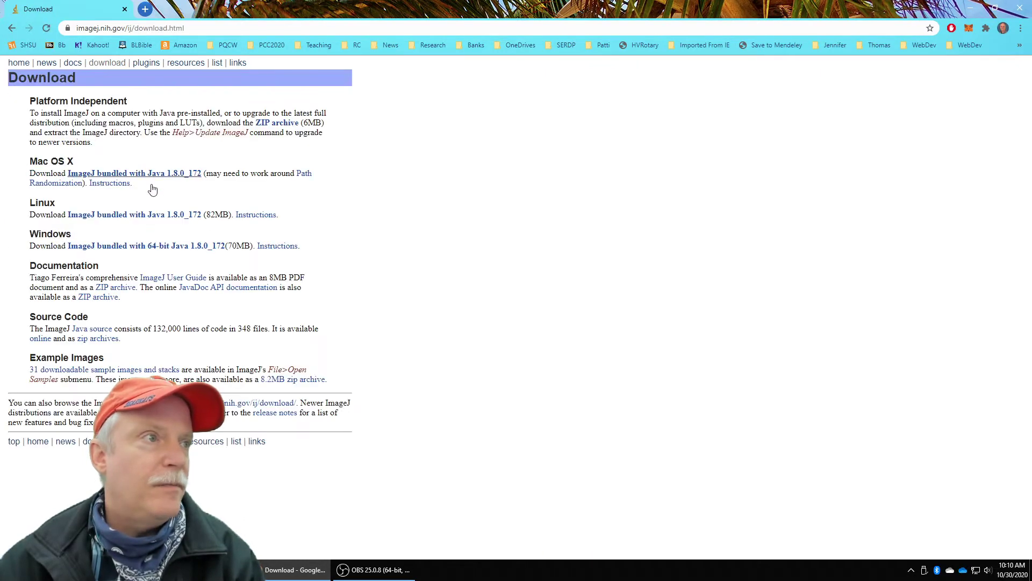
Save the Windows 'ImageJ bundled with 64-bit Java' zip to the Downloads folder.
{"action": "left_click", "coordinate": [101, 251]}
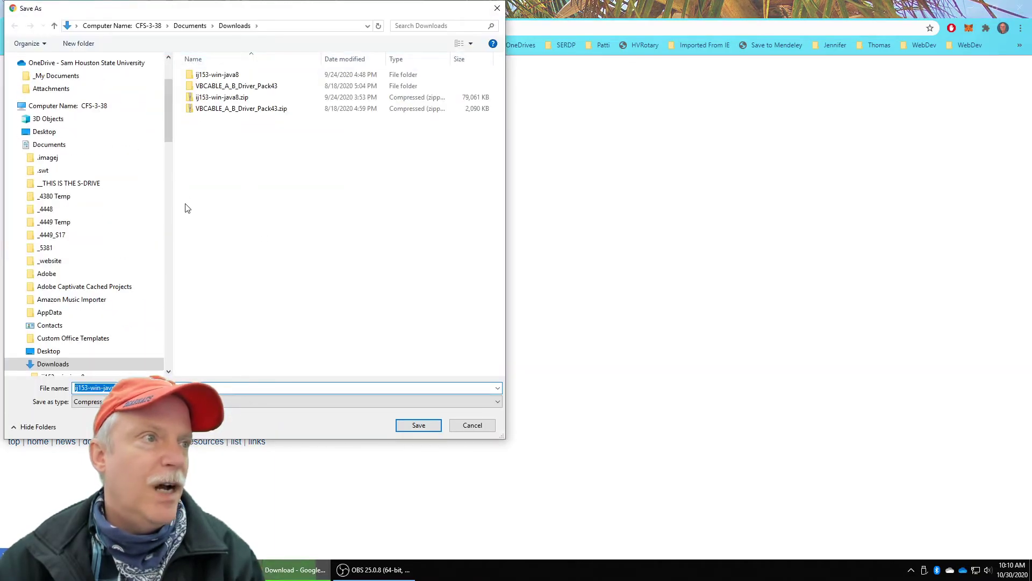
{"action": "mouse_move", "coordinate": [89, 121]}
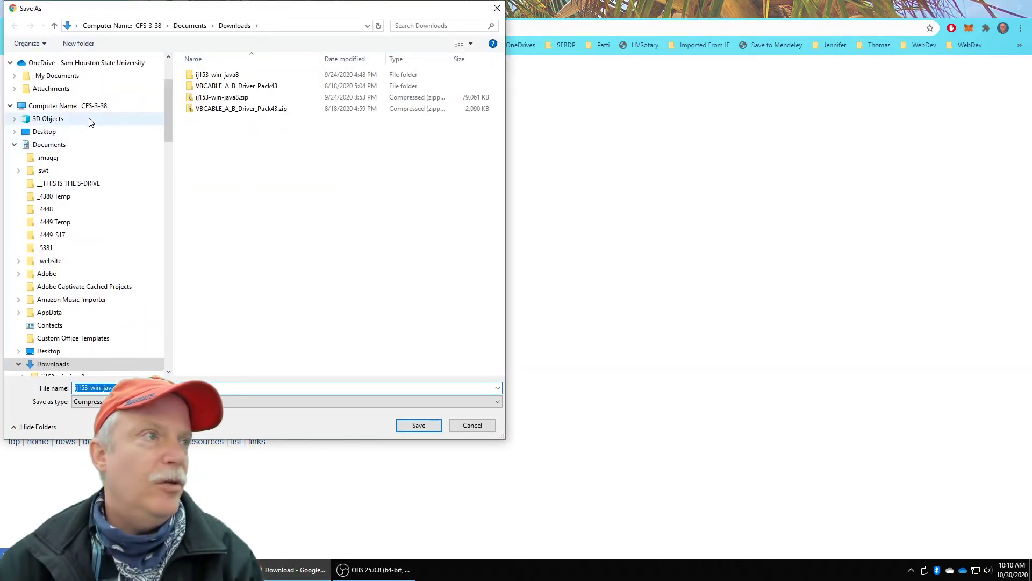
{"action": "scroll", "coordinate": [121, 138], "scroll_direction": "up", "scroll_amount": 2}
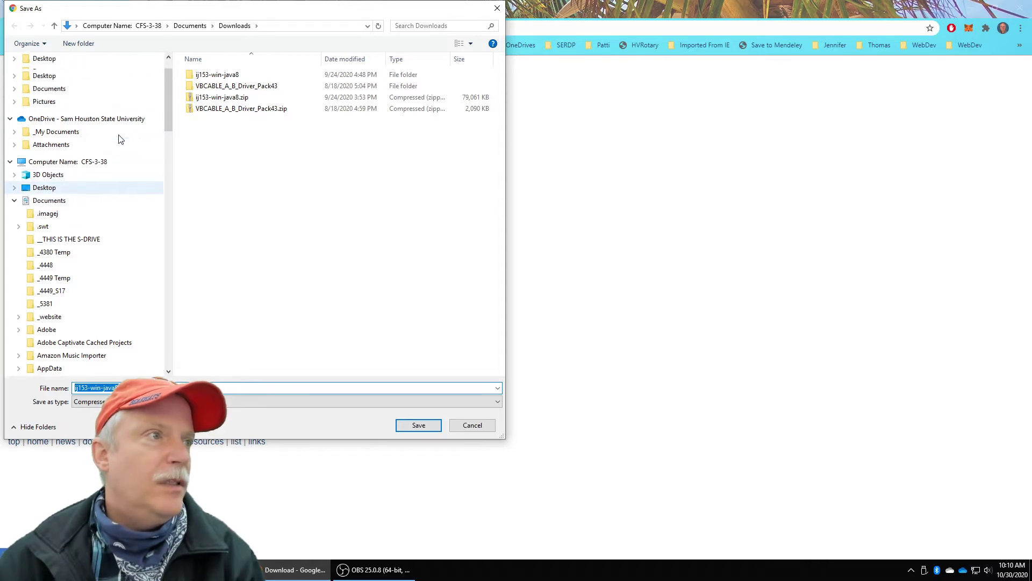
{"action": "scroll", "coordinate": [118, 140], "scroll_direction": "up", "scroll_amount": 1}
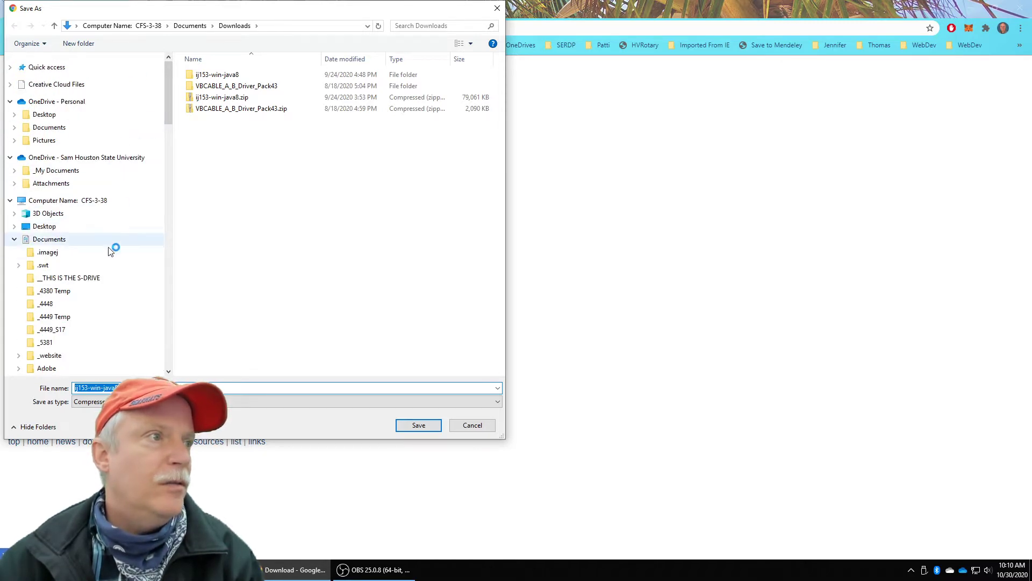
{"action": "scroll", "coordinate": [113, 248], "scroll_direction": "down", "scroll_amount": 2}
{"action": "scroll", "coordinate": [112, 247], "scroll_direction": "down", "scroll_amount": 1}
{"action": "scroll", "coordinate": [108, 254], "scroll_direction": "down", "scroll_amount": 1}
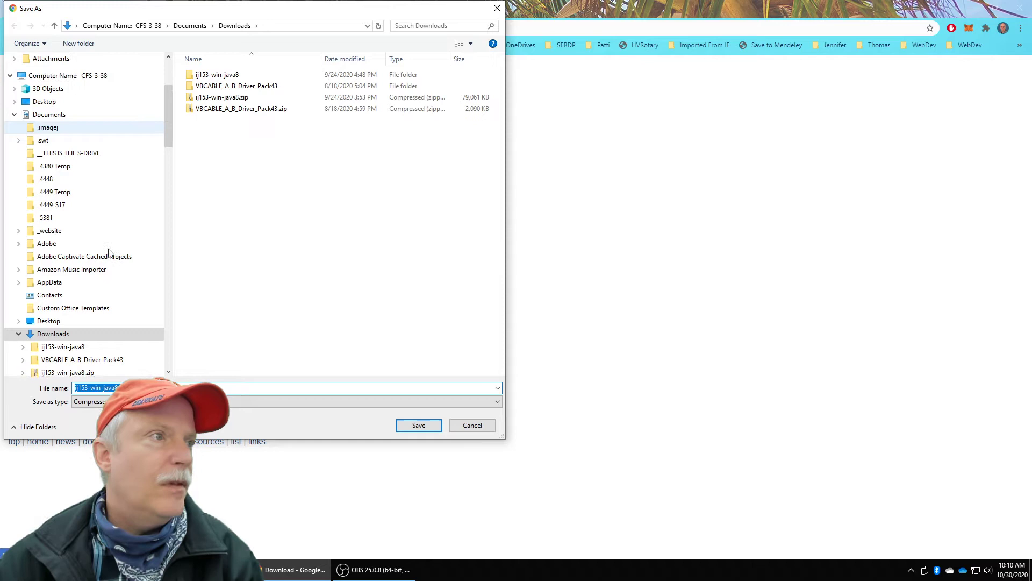
{"action": "scroll", "coordinate": [109, 254], "scroll_direction": "down", "scroll_amount": 1}
{"action": "scroll", "coordinate": [109, 253], "scroll_direction": "down", "scroll_amount": 2}
{"action": "scroll", "coordinate": [109, 275], "scroll_direction": "down", "scroll_amount": 2}
{"action": "scroll", "coordinate": [108, 304], "scroll_direction": "down", "scroll_amount": 2}
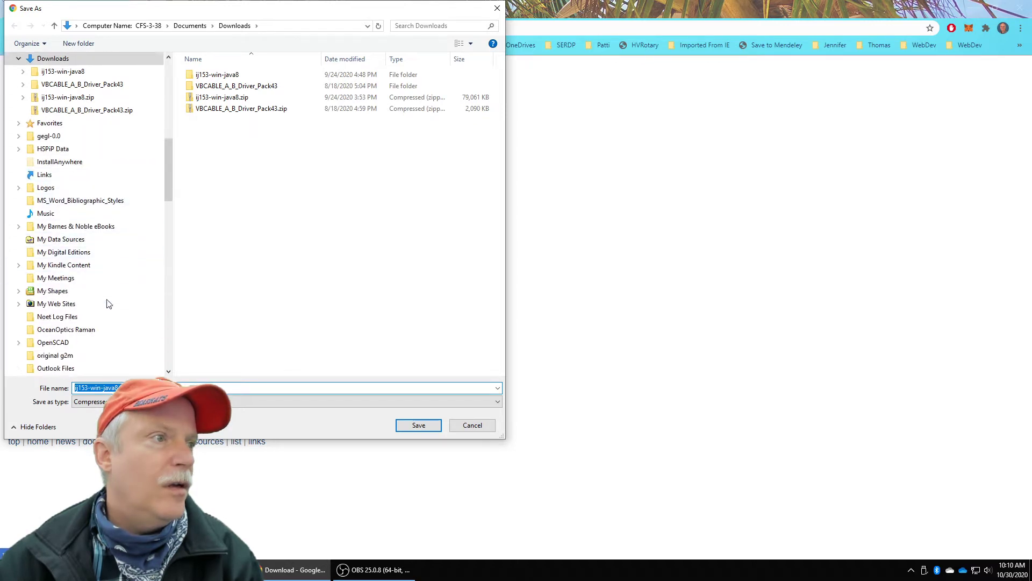
{"action": "scroll", "coordinate": [108, 307], "scroll_direction": "down", "scroll_amount": 3}
{"action": "scroll", "coordinate": [106, 321], "scroll_direction": "down", "scroll_amount": 2}
{"action": "scroll", "coordinate": [106, 323], "scroll_direction": "down", "scroll_amount": 1}
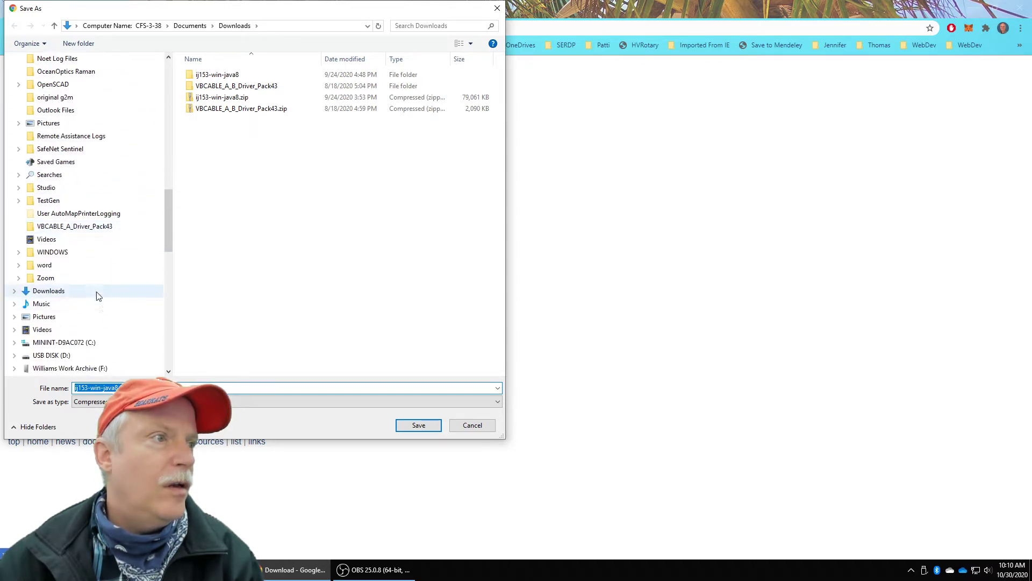
{"action": "left_click", "coordinate": [94, 296]}
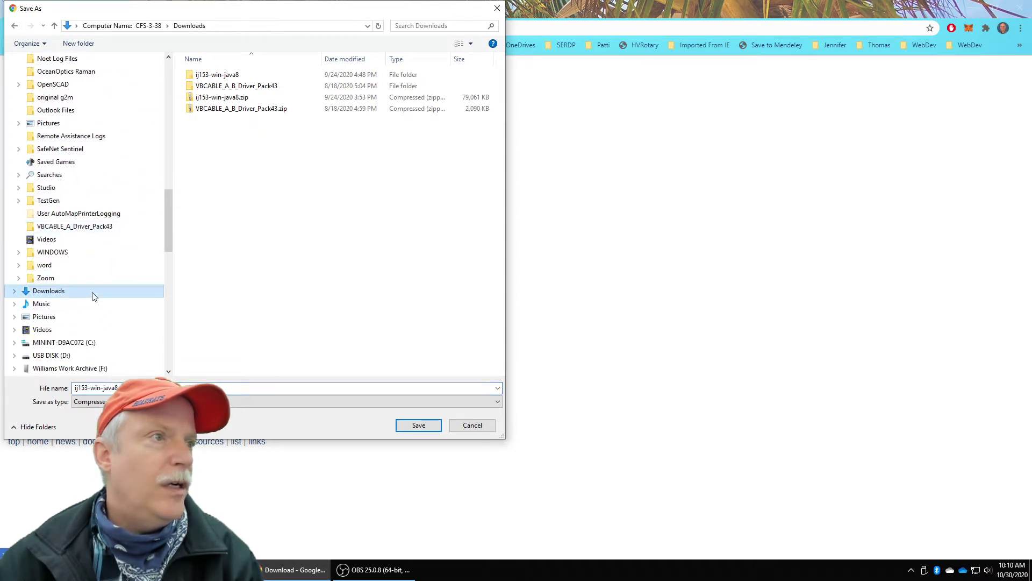
{"action": "left_click", "coordinate": [419, 425]}
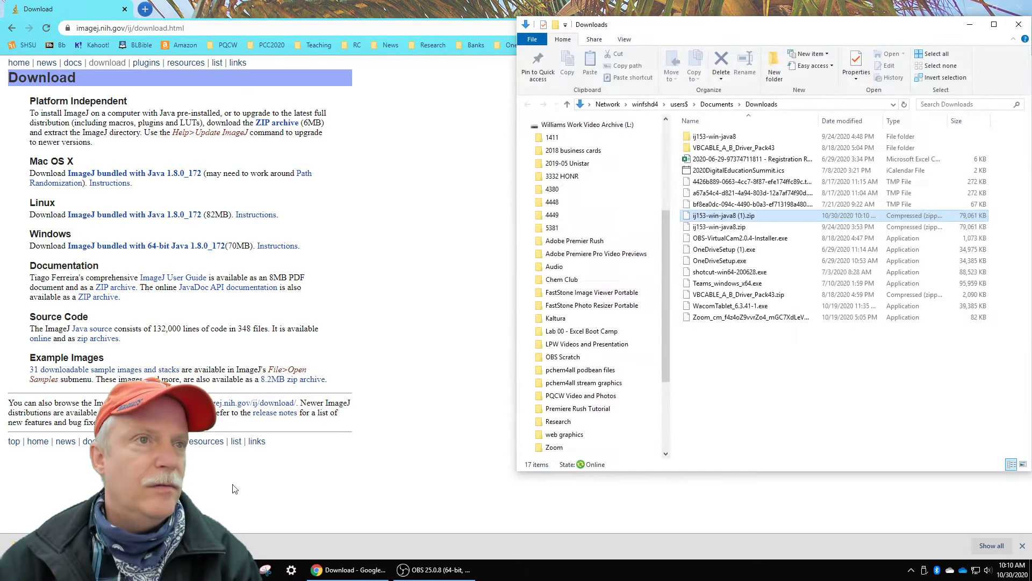
{"action": "scroll", "coordinate": [659, 199], "scroll_direction": "up", "scroll_amount": 10}
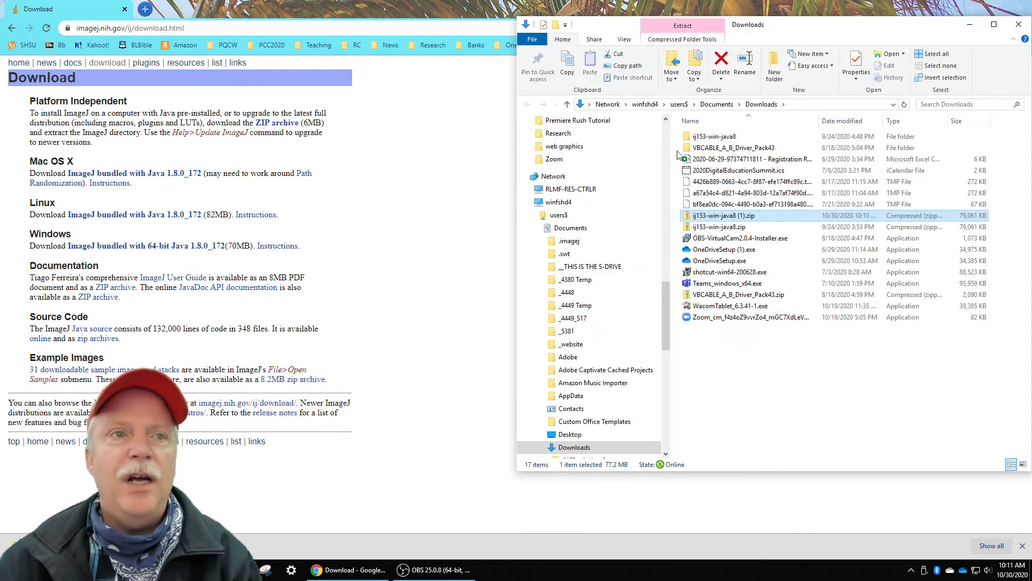
Select the ImageJ zip in Downloads, view its Extract options, then select the ij153-win-java8 folder.
{"action": "left_click", "coordinate": [729, 377]}
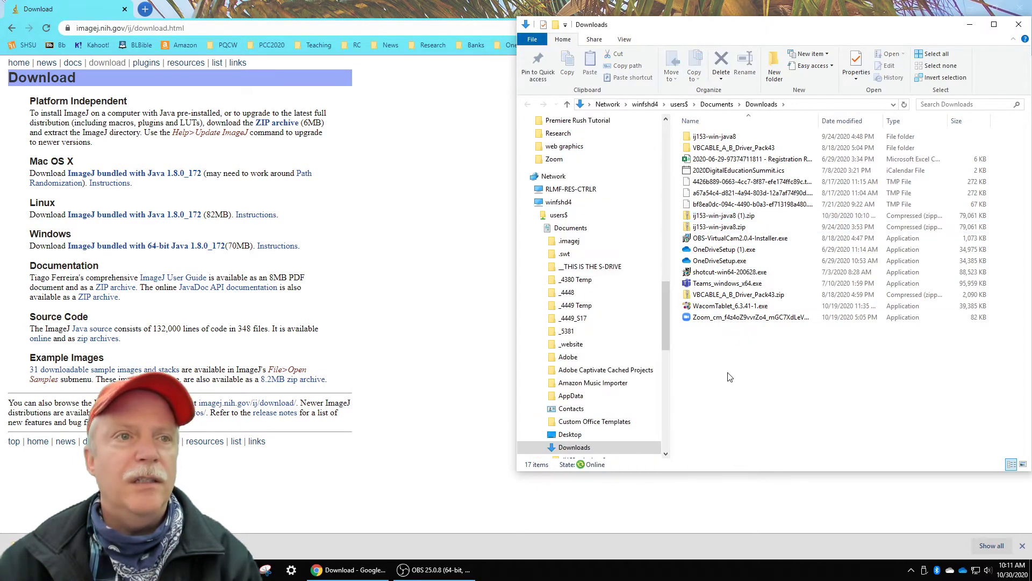
{"action": "left_click", "coordinate": [687, 219]}
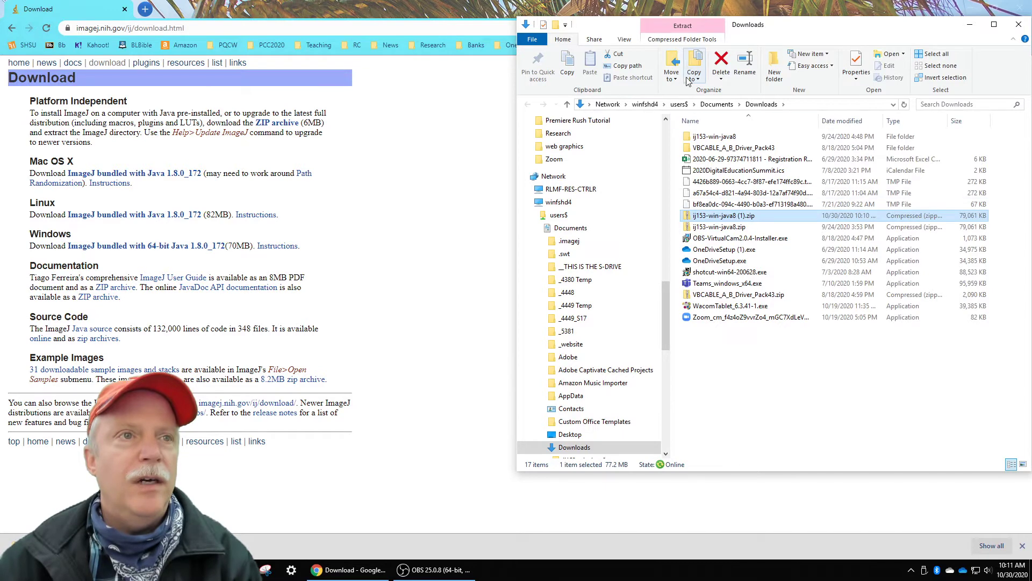
{"action": "left_click", "coordinate": [683, 40]}
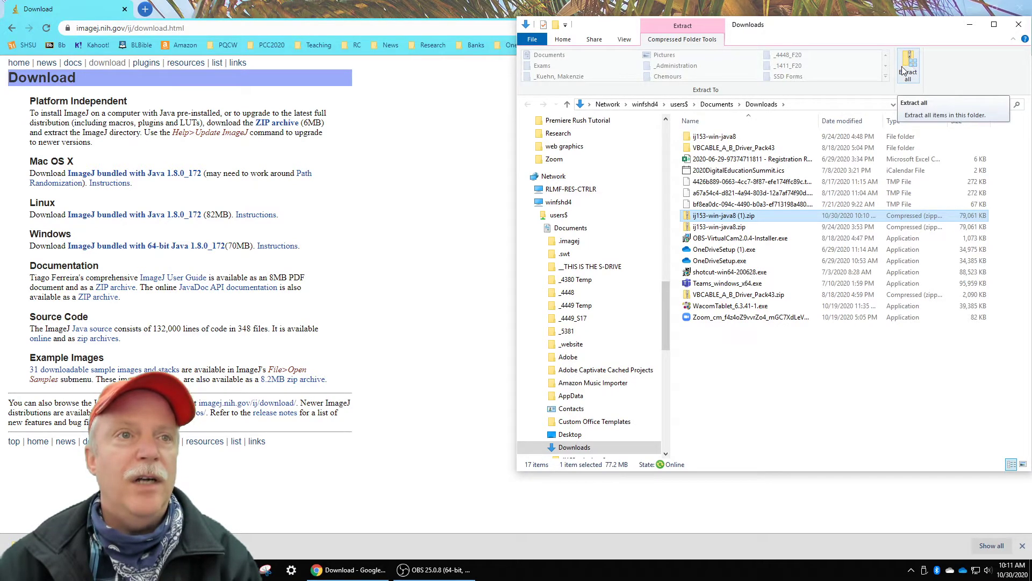
{"action": "left_click", "coordinate": [687, 137]}
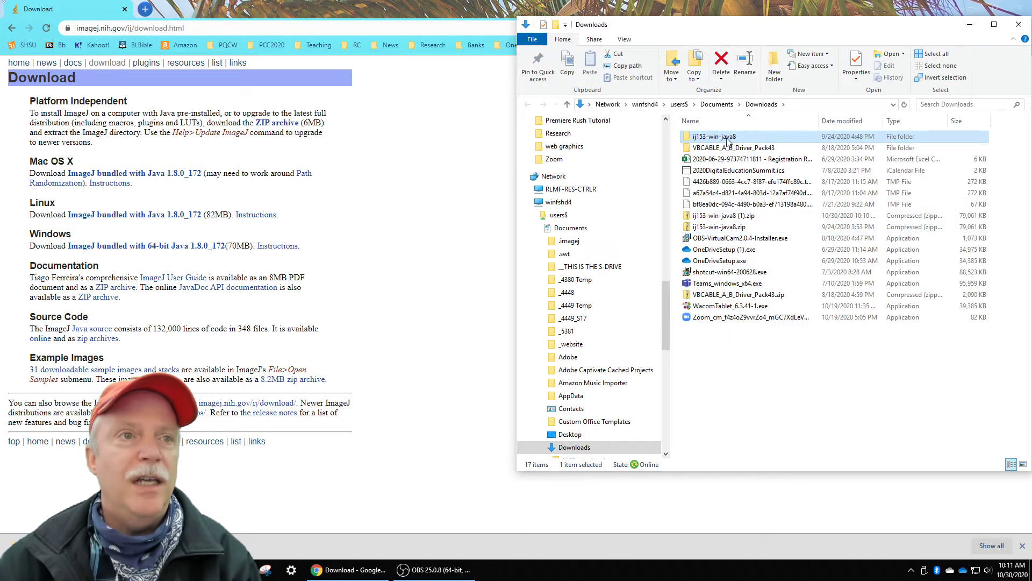
Run ImageJ.exe from ij153-win-java8\ImageJ, allowing it past the security warning.
{"action": "double_click", "coordinate": [687, 139]}
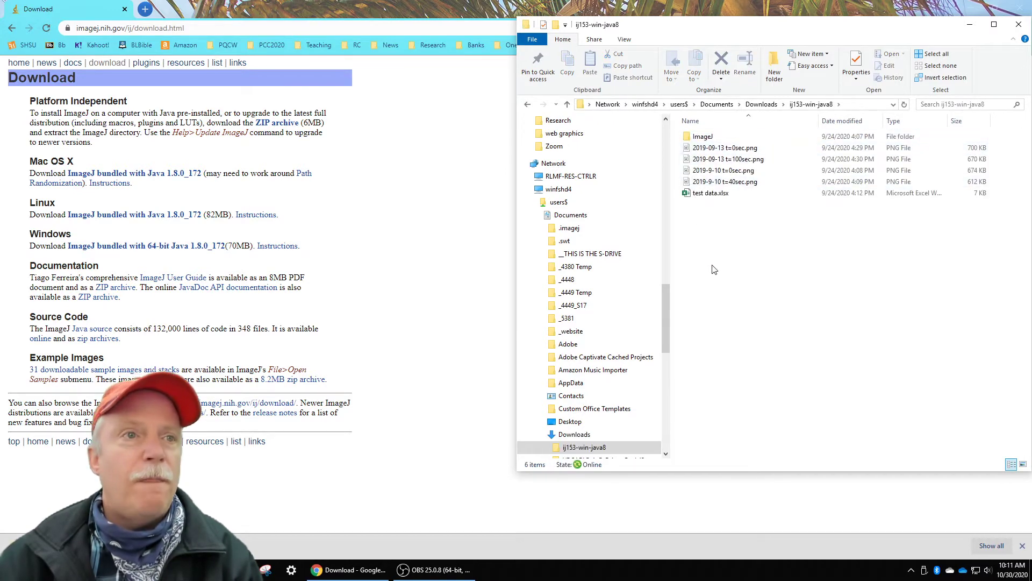
{"action": "double_click", "coordinate": [687, 139]}
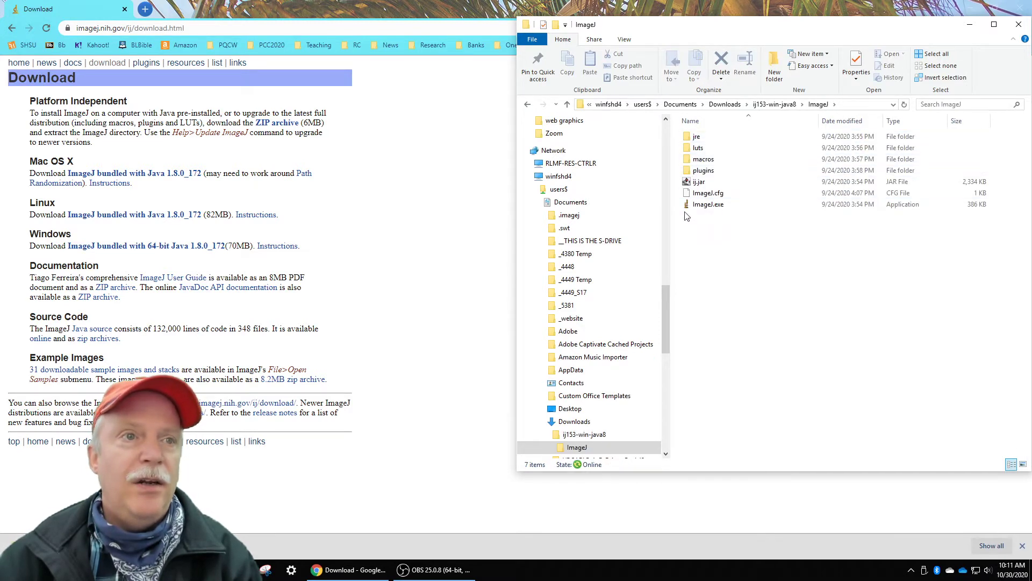
{"action": "left_click", "coordinate": [688, 206]}
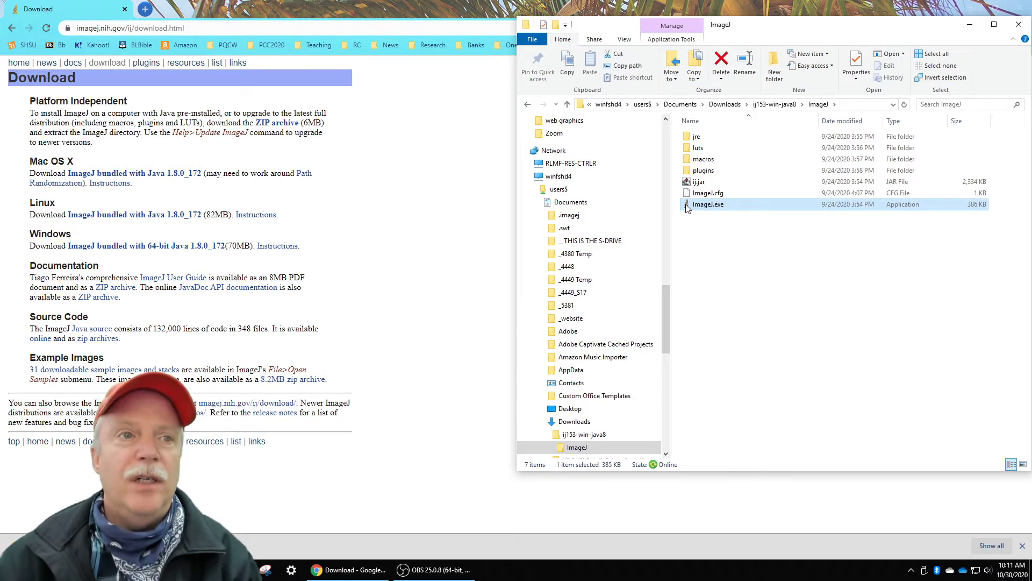
{"action": "double_click", "coordinate": [687, 205]}
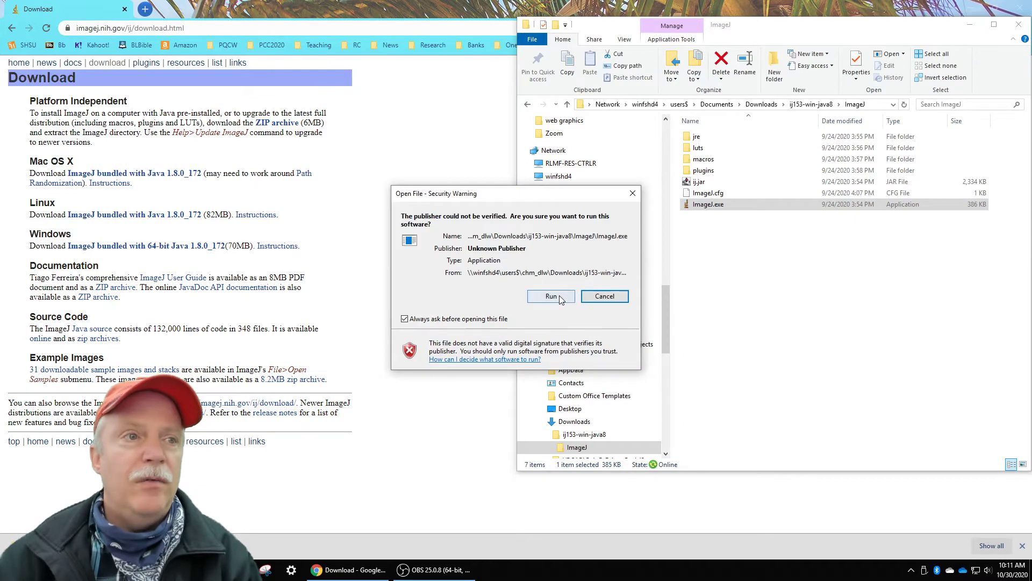
{"action": "left_click", "coordinate": [551, 296]}
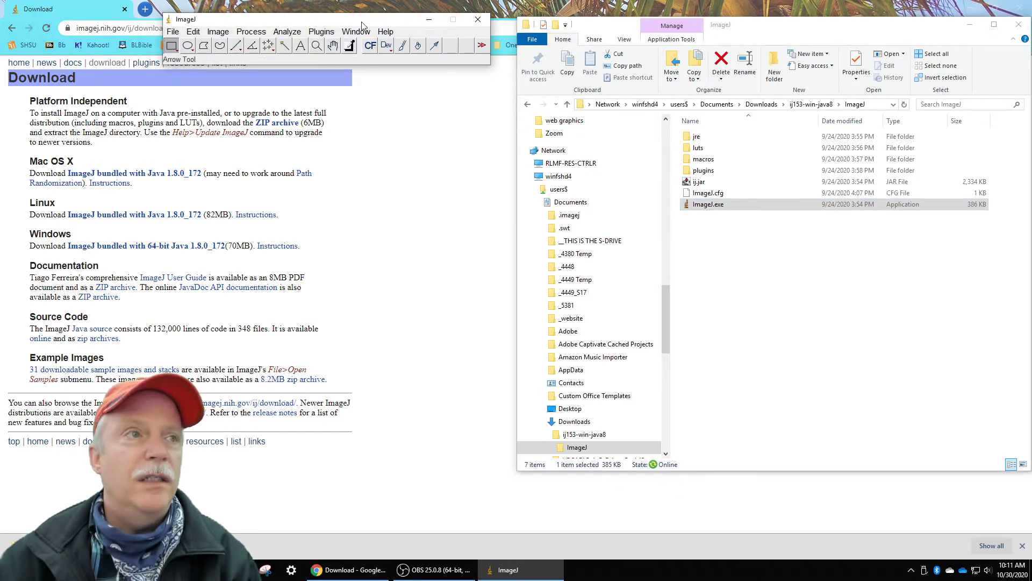
Arrange the ImageJ and File Explorer windows so both are visible.
{"action": "mouse_move", "coordinate": [362, 22]}
{"action": "left_mouse_down"}
{"action": "mouse_move", "coordinate": [472, 175]}
{"action": "mouse_move", "coordinate": [606, 281]}
{"action": "left_mouse_up"}
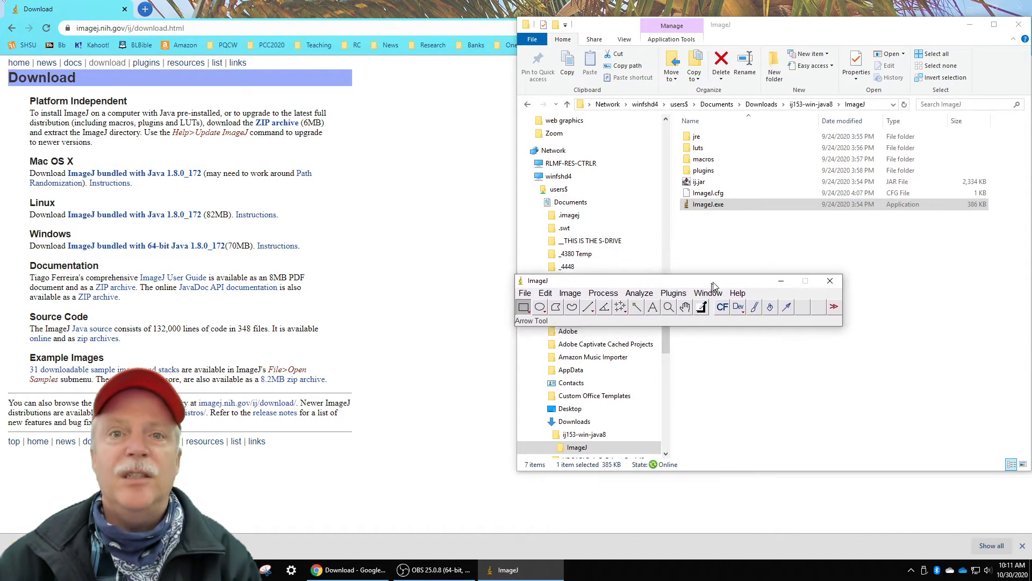
{"action": "mouse_move", "coordinate": [607, 282]}
{"action": "left_mouse_down"}
{"action": "mouse_move", "coordinate": [749, 278]}
{"action": "mouse_move", "coordinate": [786, 43]}
{"action": "mouse_move", "coordinate": [779, 10]}
{"action": "left_mouse_up"}
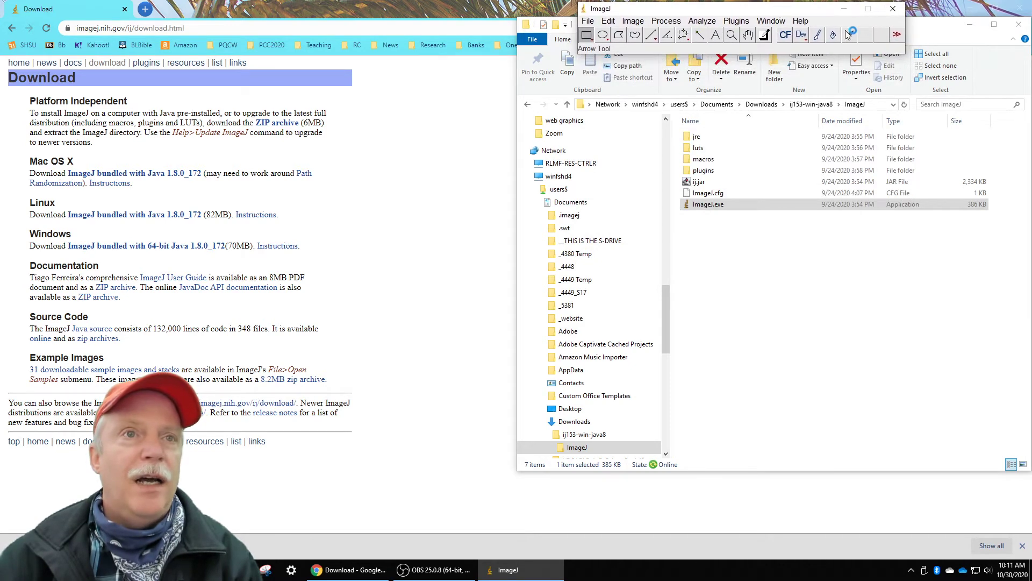
{"action": "mouse_move", "coordinate": [925, 26]}
{"action": "left_mouse_down"}
{"action": "mouse_move", "coordinate": [922, 91]}
{"action": "mouse_move", "coordinate": [903, 86]}
{"action": "left_mouse_up"}
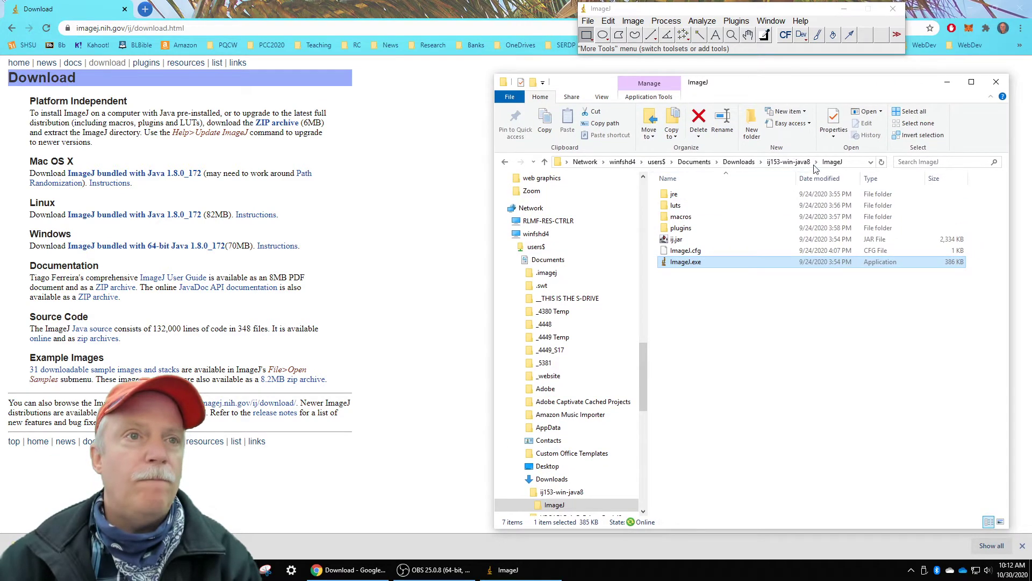
Drag 2019-09-13 t=100sec.png from ij153-win-java8 onto ImageJ to open it.
{"action": "left_click", "coordinate": [832, 162]}
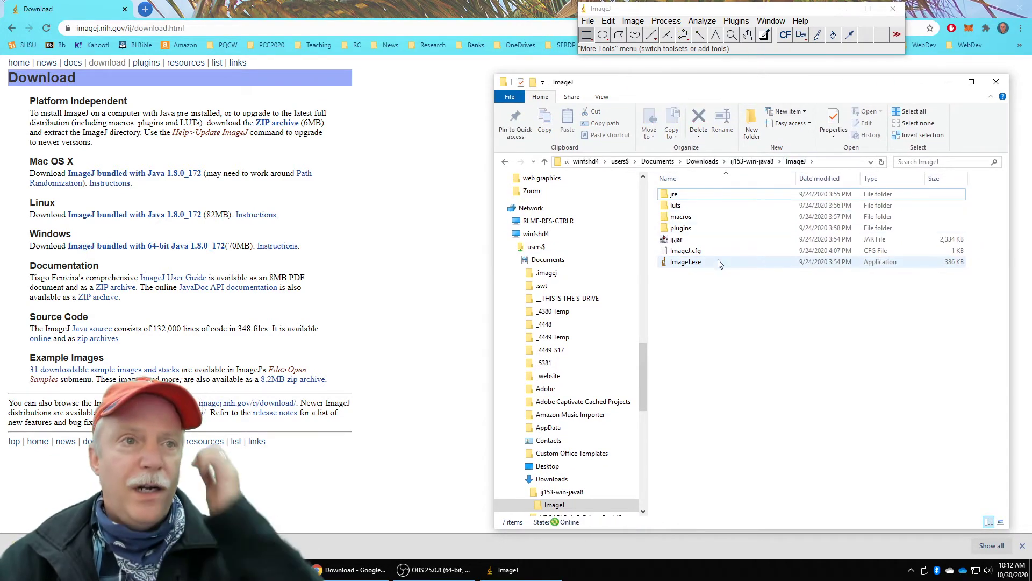
{"action": "left_click", "coordinate": [758, 161]}
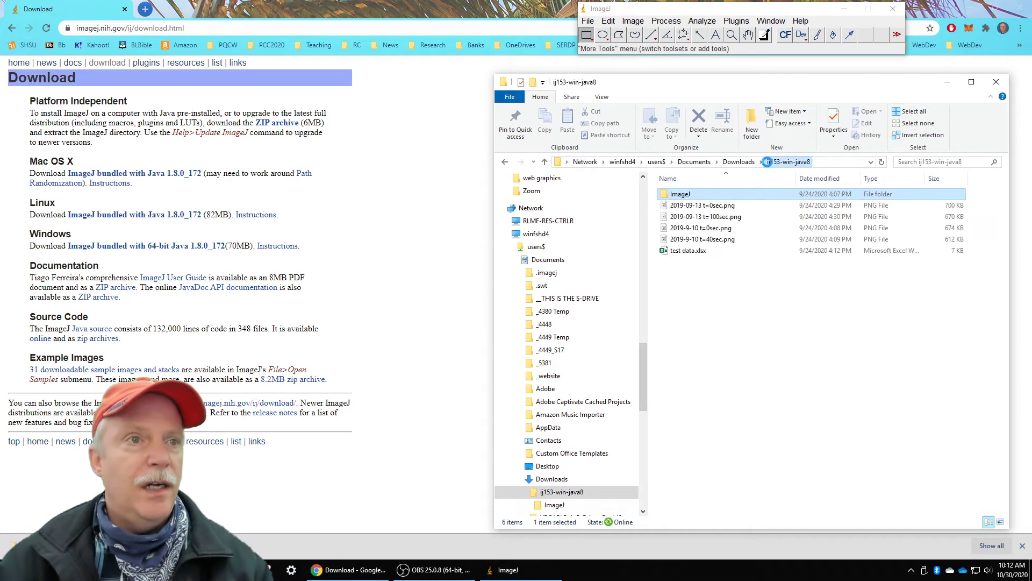
{"action": "left_click", "coordinate": [712, 282]}
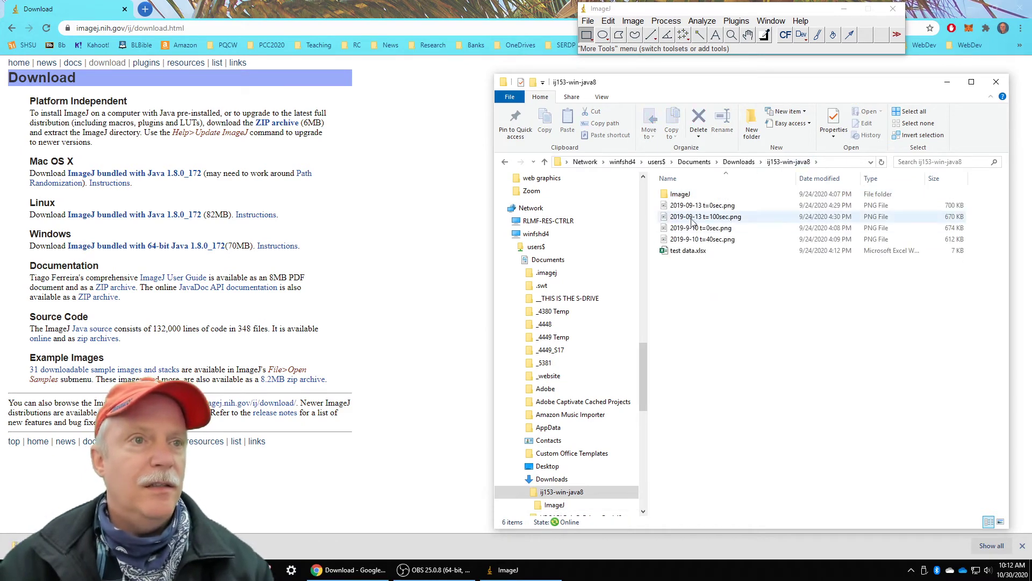
{"action": "double_click", "coordinate": [665, 217]}
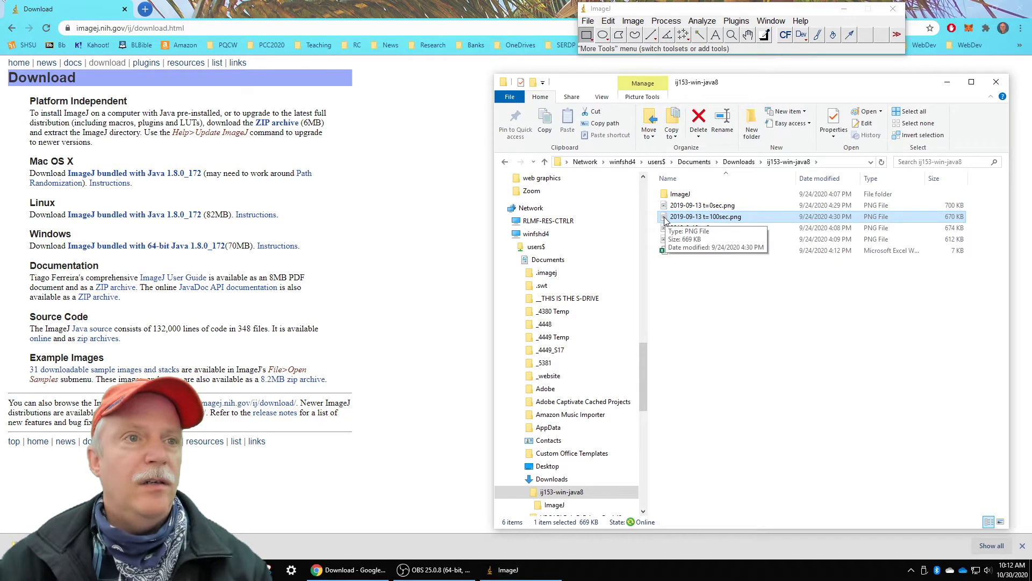
{"action": "left_click_drag", "start_coordinate": [664, 222], "coordinate": [674, 39]}
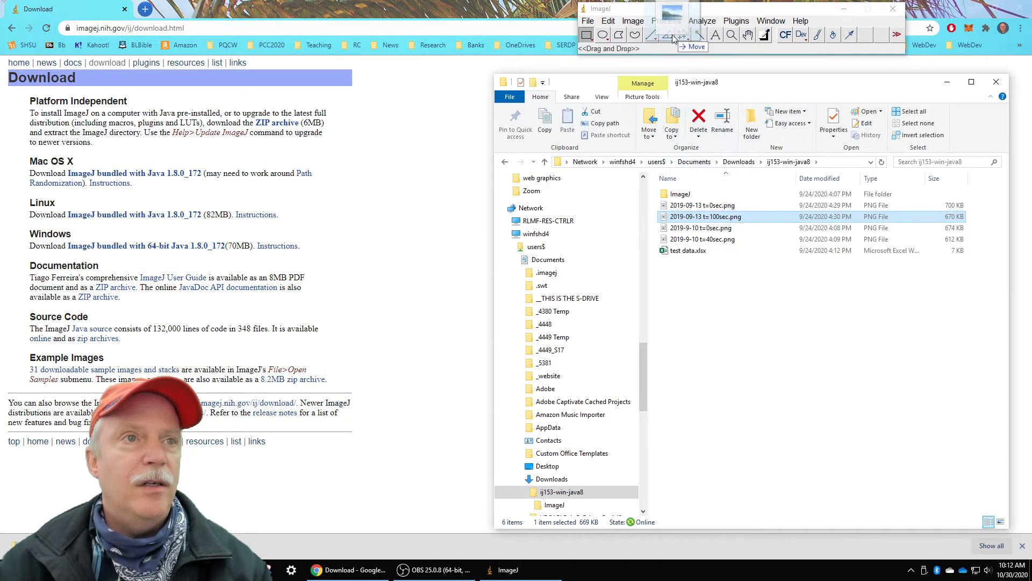
{"action": "left_click_drag", "start_coordinate": [674, 39], "coordinate": [693, 45]}
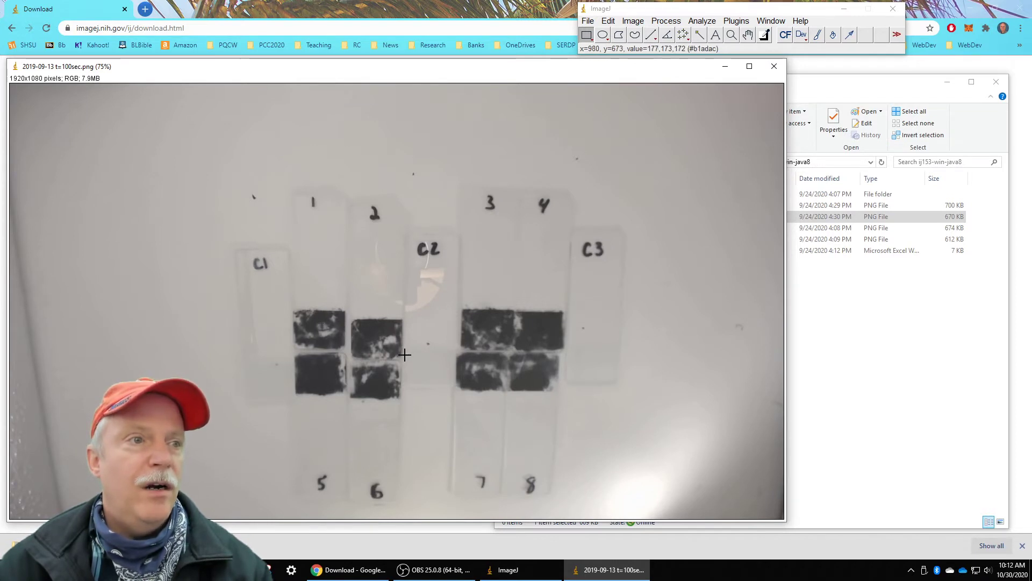
Draw a 300x240 rectangle below C2 and show its Analyze > Histogram to the right.
{"action": "left_click_drag", "start_coordinate": [404, 353], "coordinate": [454, 387]}
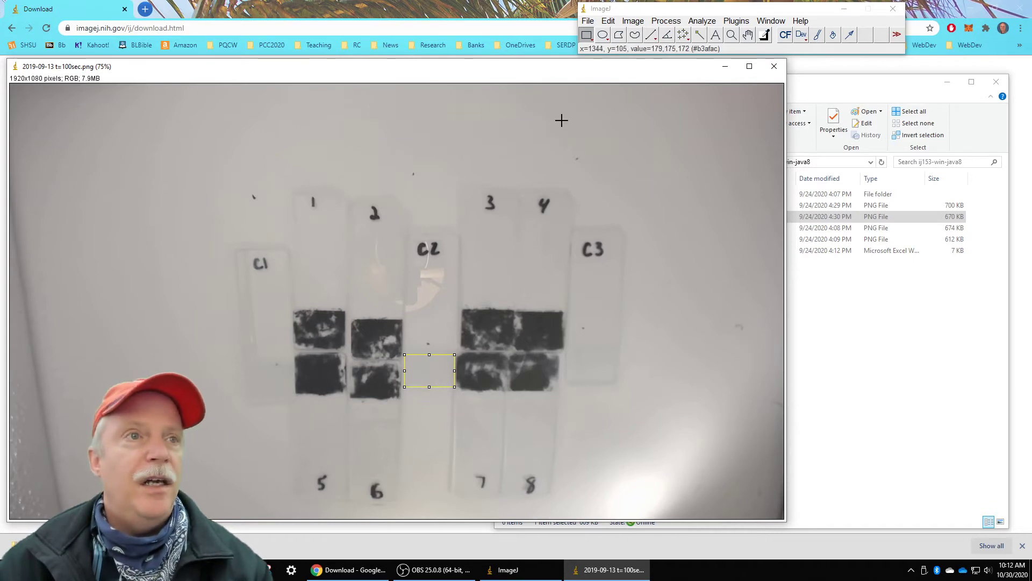
{"action": "left_click", "coordinate": [702, 20]}
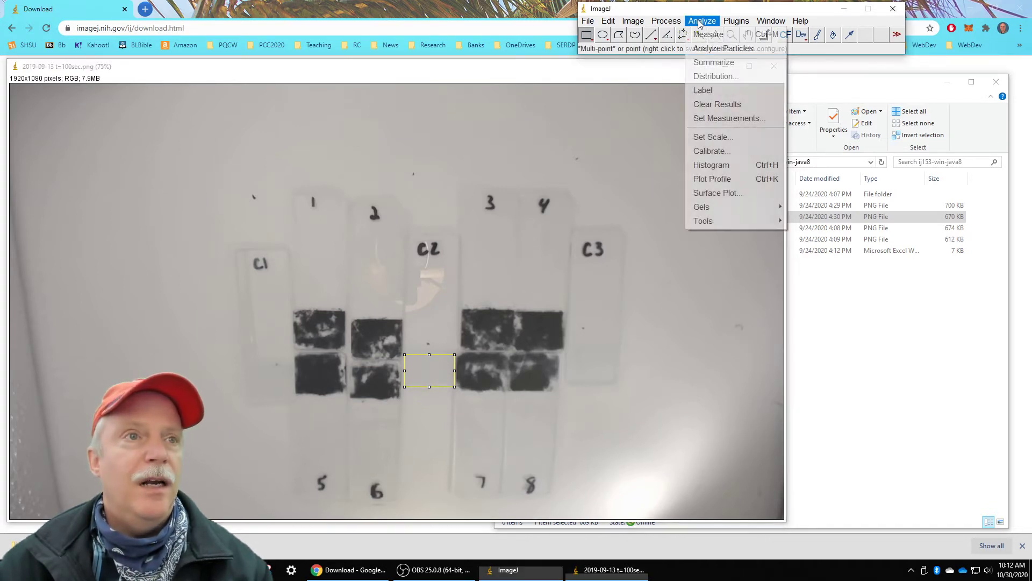
{"action": "left_click", "coordinate": [711, 164]}
{"action": "mouse_move", "coordinate": [92, 79]}
{"action": "left_mouse_down"}
{"action": "mouse_move", "coordinate": [714, 170]}
{"action": "mouse_move", "coordinate": [886, 207]}
{"action": "left_mouse_up"}
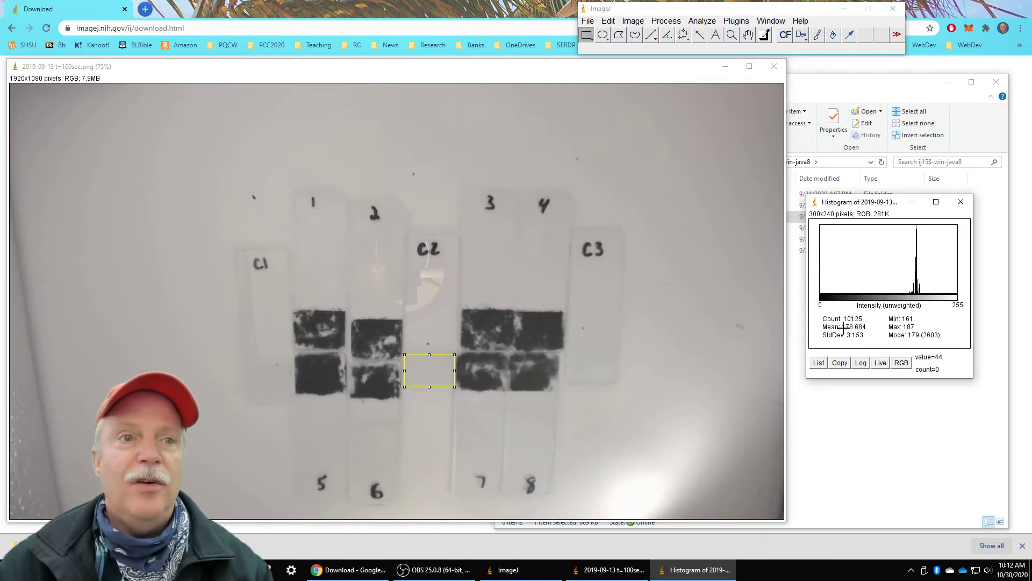
Cycle the histogram through weighted, R+G+B, Red, Green and Blue channels.
{"action": "left_click", "coordinate": [903, 363]}
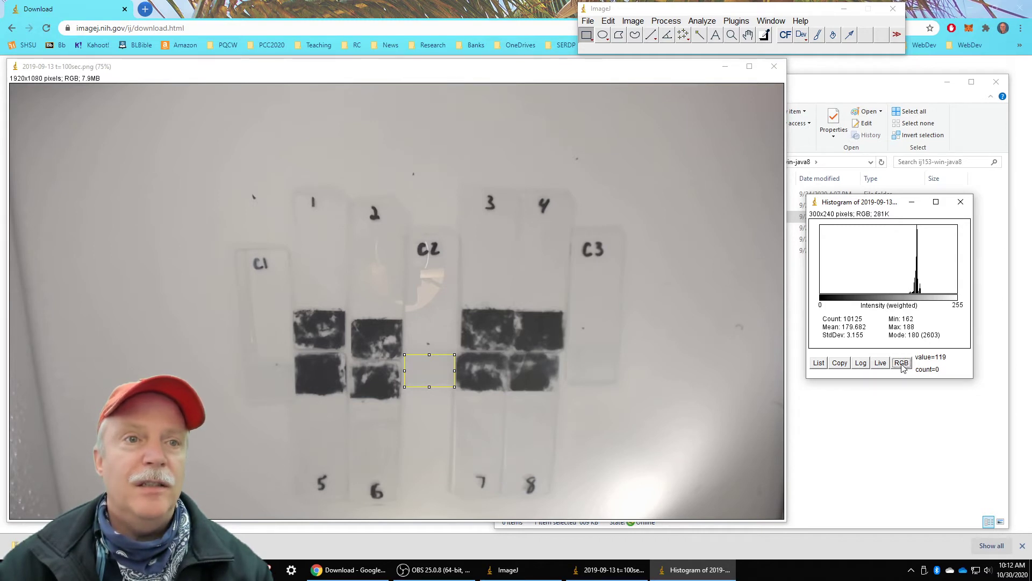
{"action": "left_click", "coordinate": [902, 363]}
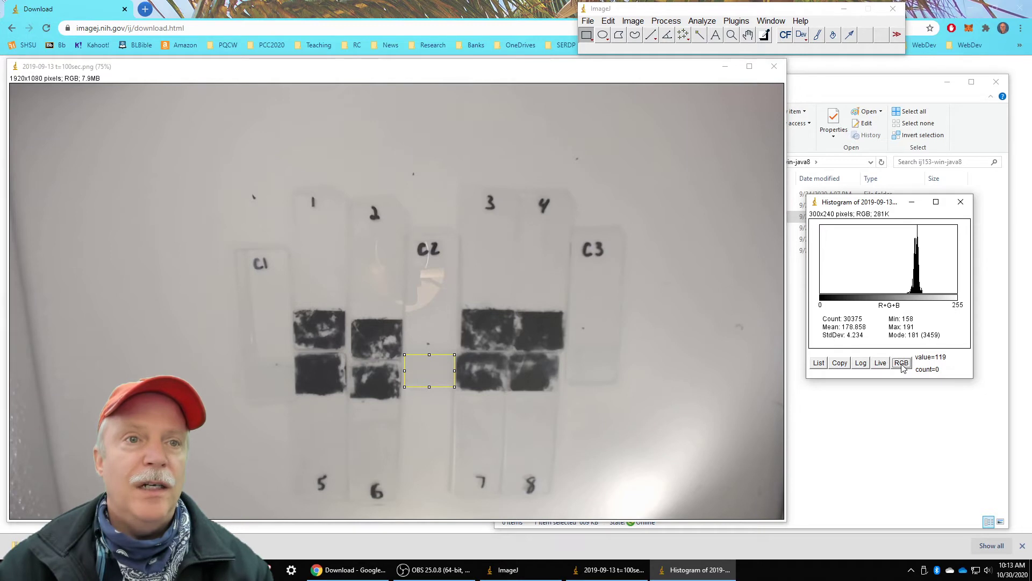
{"action": "left_click", "coordinate": [901, 363]}
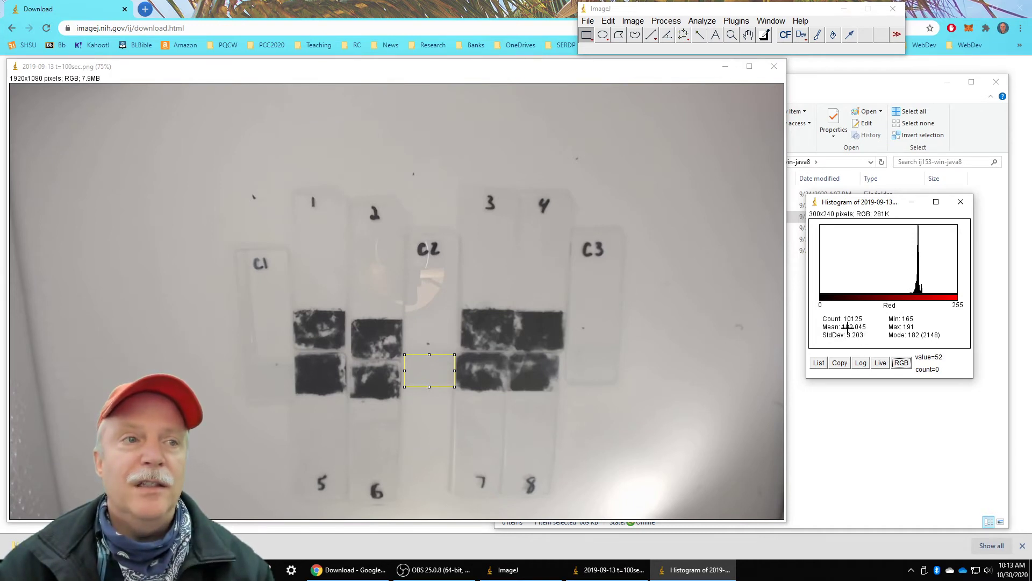
{"action": "left_click", "coordinate": [903, 365]}
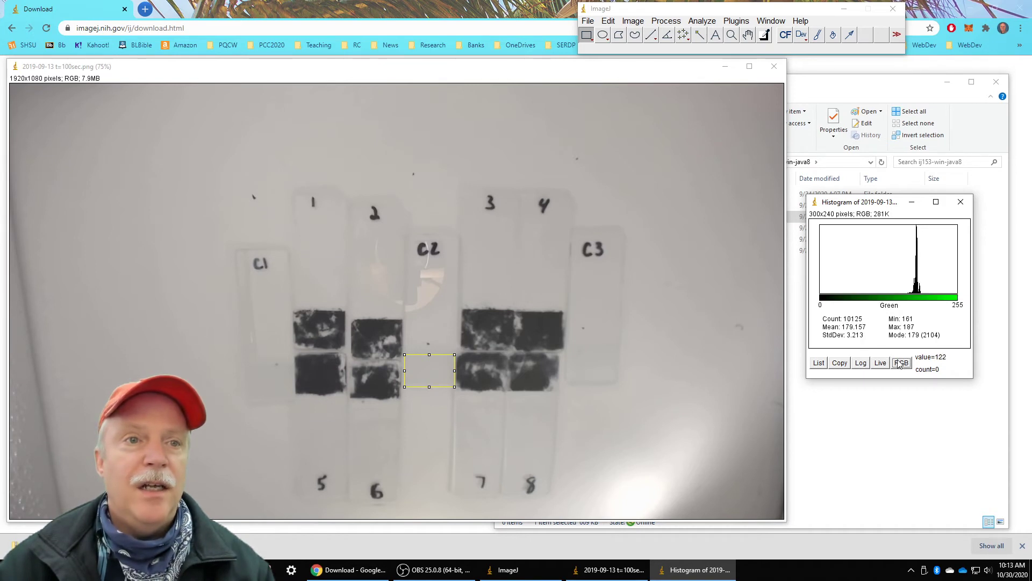
{"action": "left_click", "coordinate": [901, 363]}
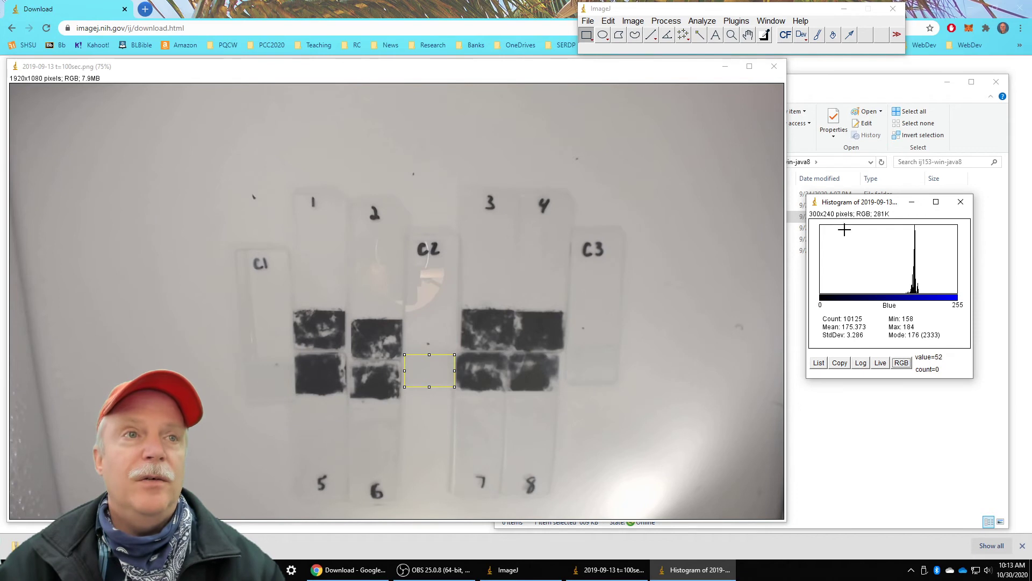
{"action": "left_click", "coordinate": [702, 20]}
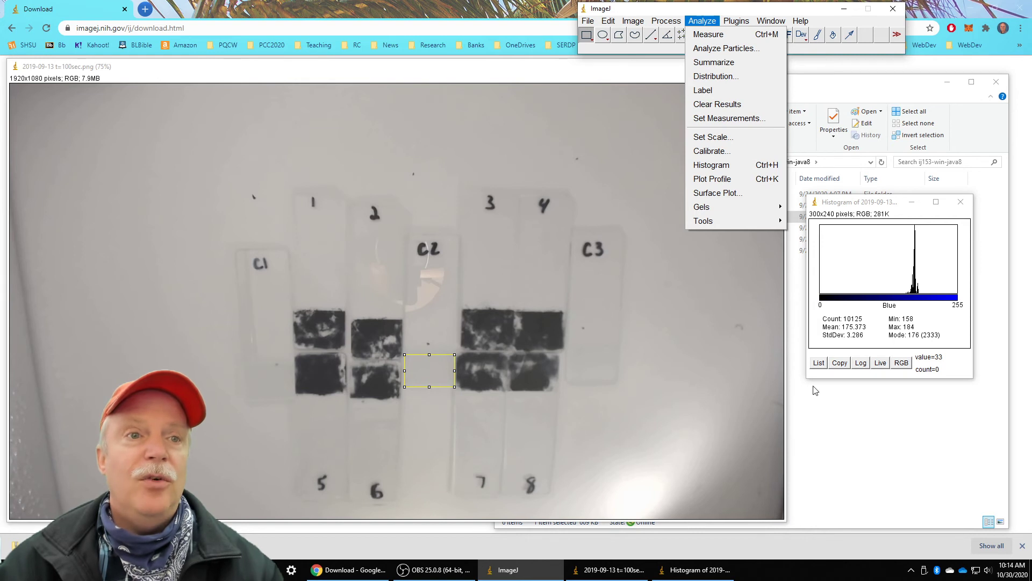
Show a live Red histogram while moving the selection onto sample 2 and back.
{"action": "left_click", "coordinate": [902, 362]}
{"action": "left_click", "coordinate": [902, 363]}
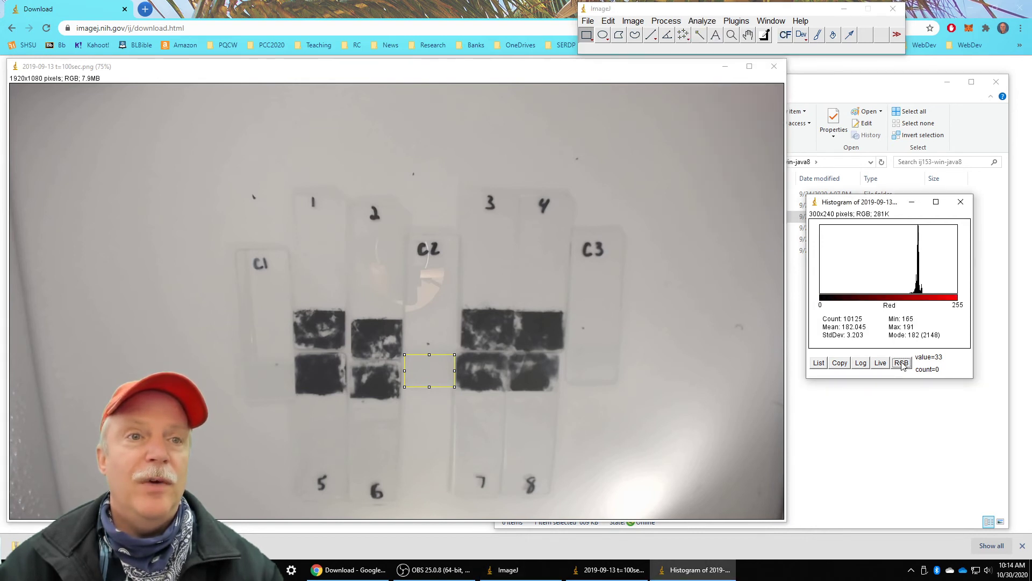
{"action": "mouse_move", "coordinate": [434, 370]}
{"action": "left_mouse_down"}
{"action": "mouse_move", "coordinate": [445, 373]}
{"action": "mouse_move", "coordinate": [435, 376]}
{"action": "left_mouse_up"}
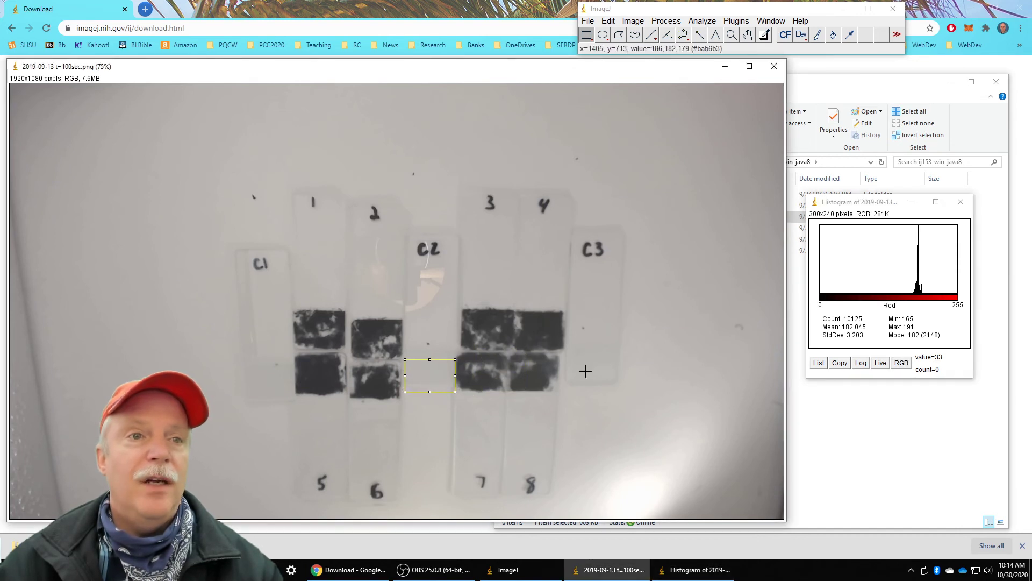
{"action": "left_click", "coordinate": [880, 363]}
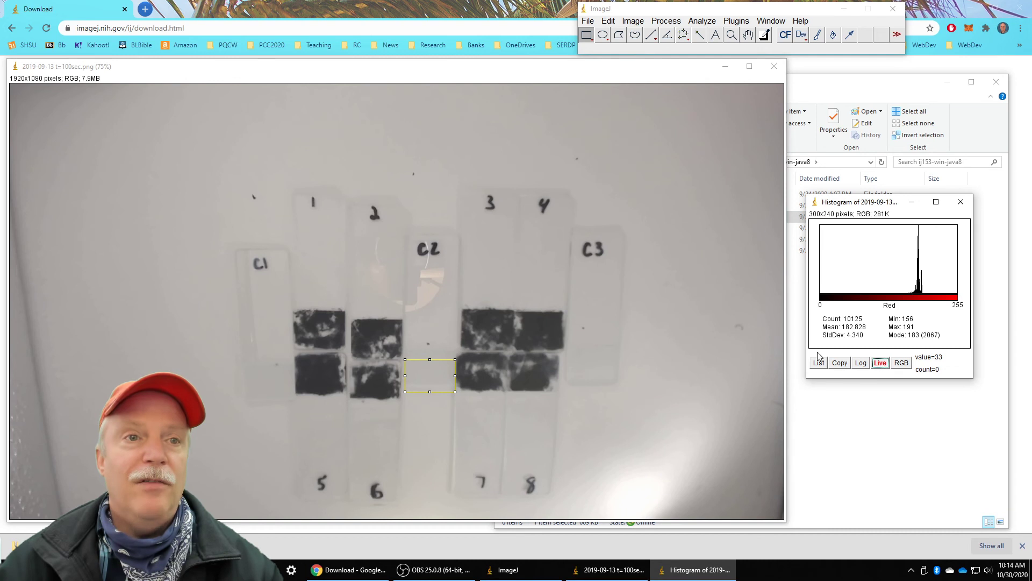
{"action": "mouse_move", "coordinate": [433, 376]}
{"action": "left_mouse_down"}
{"action": "mouse_move", "coordinate": [457, 355]}
{"action": "mouse_move", "coordinate": [541, 347]}
{"action": "mouse_move", "coordinate": [374, 350]}
{"action": "left_mouse_up"}
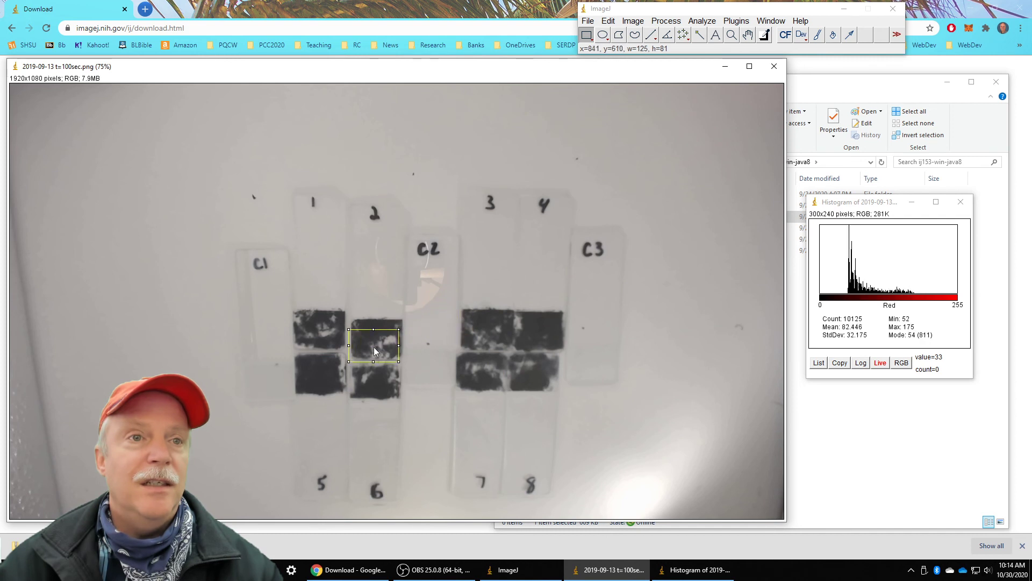
{"action": "mouse_move", "coordinate": [374, 350]}
{"action": "left_mouse_down"}
{"action": "mouse_move", "coordinate": [451, 391]}
{"action": "mouse_move", "coordinate": [432, 372]}
{"action": "mouse_move", "coordinate": [592, 293]}
{"action": "mouse_move", "coordinate": [633, 291]}
{"action": "mouse_move", "coordinate": [604, 373]}
{"action": "mouse_move", "coordinate": [495, 324]}
{"action": "mouse_move", "coordinate": [431, 341]}
{"action": "mouse_move", "coordinate": [547, 351]}
{"action": "mouse_move", "coordinate": [505, 339]}
{"action": "mouse_move", "coordinate": [431, 370]}
{"action": "left_mouse_up"}
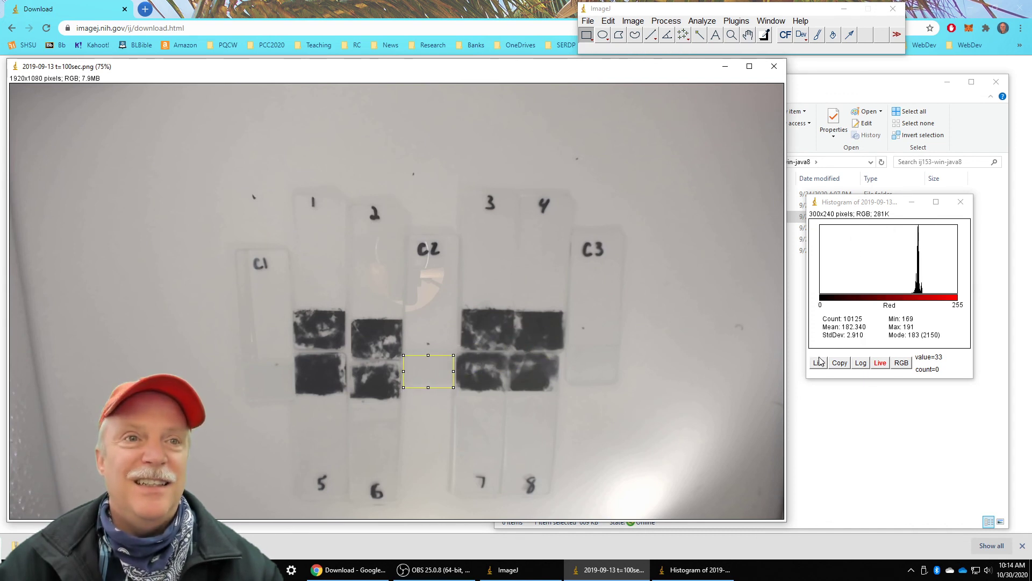
Close the Histogram window with its X button.
{"action": "left_click", "coordinate": [961, 200]}
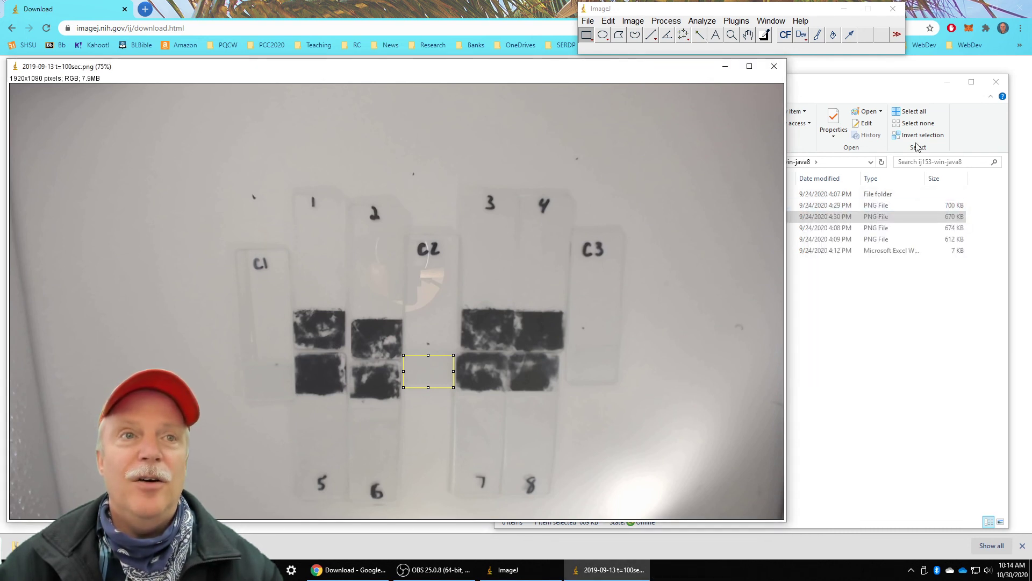